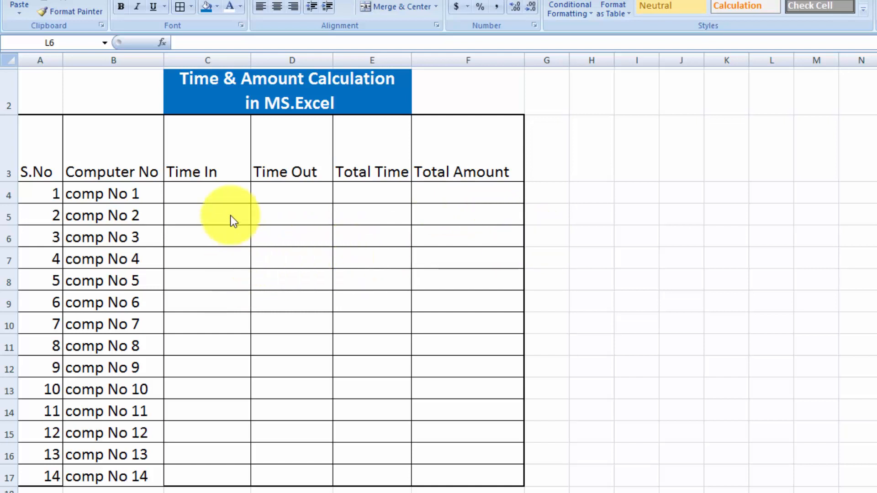
Enter 9:10 as the Time In and 10:50 as the Time Out for comp No 1.
left_click(214, 188)
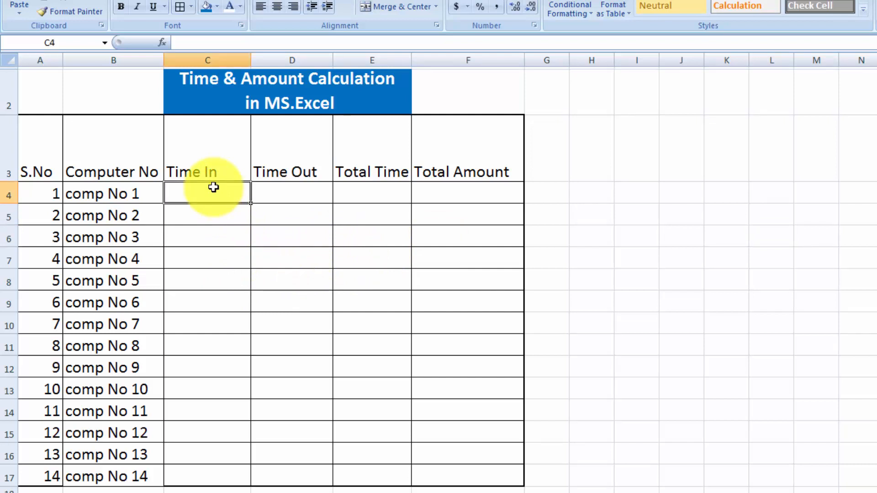
type("9")
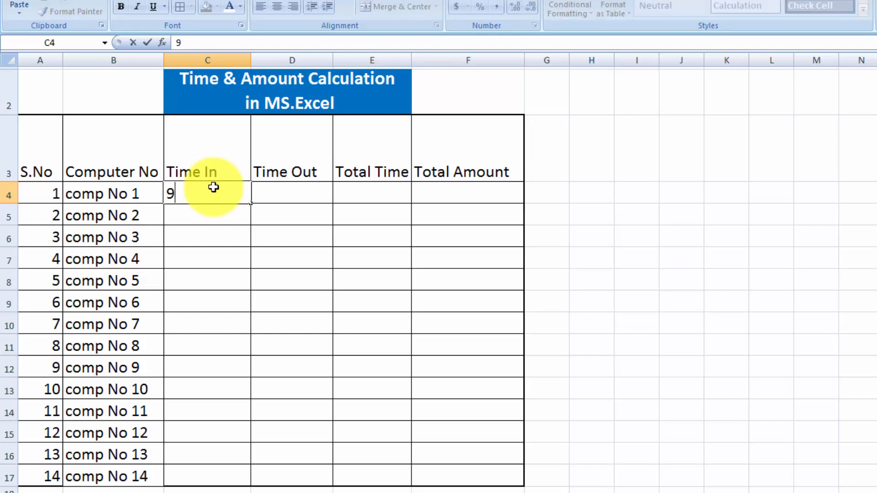
type(":10")
key("Tab")
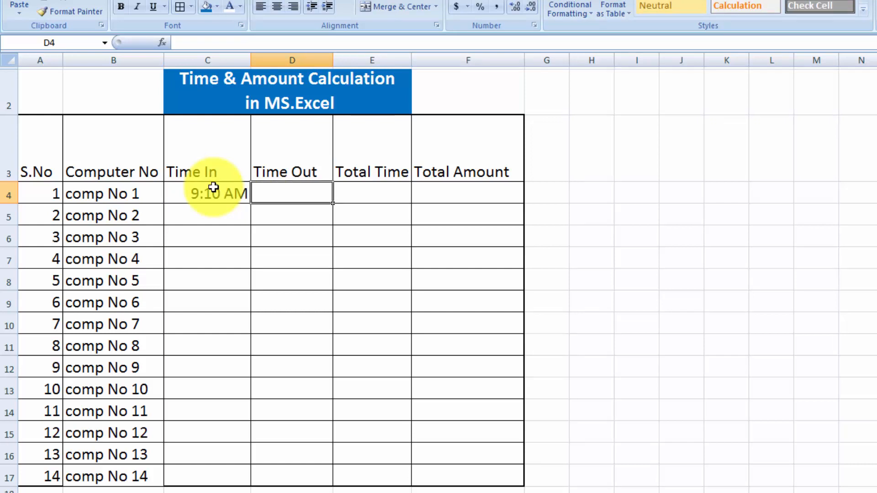
type("10")
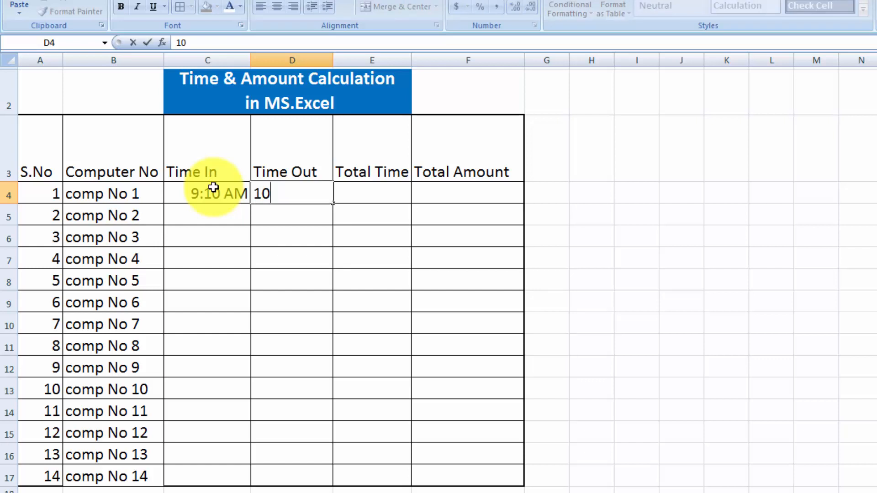
type(":50")
key("Tab")
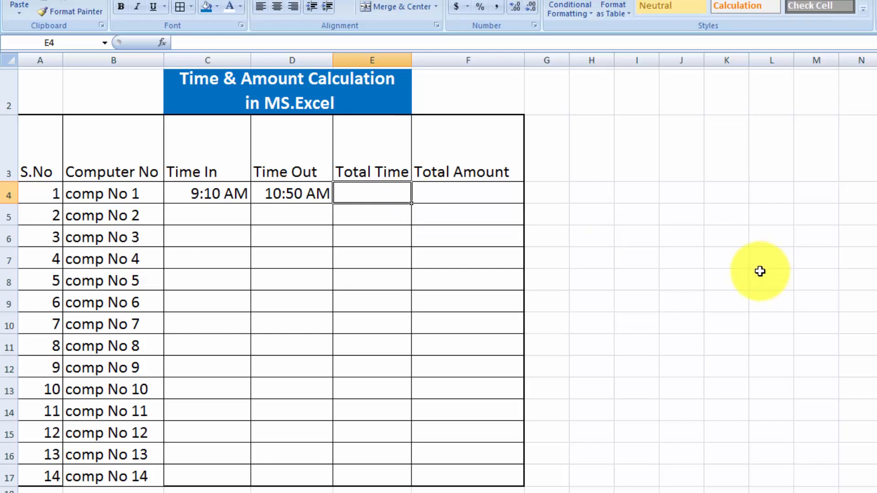
Calculate Total Time for comp No 1 with =D4-C4 in E4 and copy the formula down to E17.
type("=")
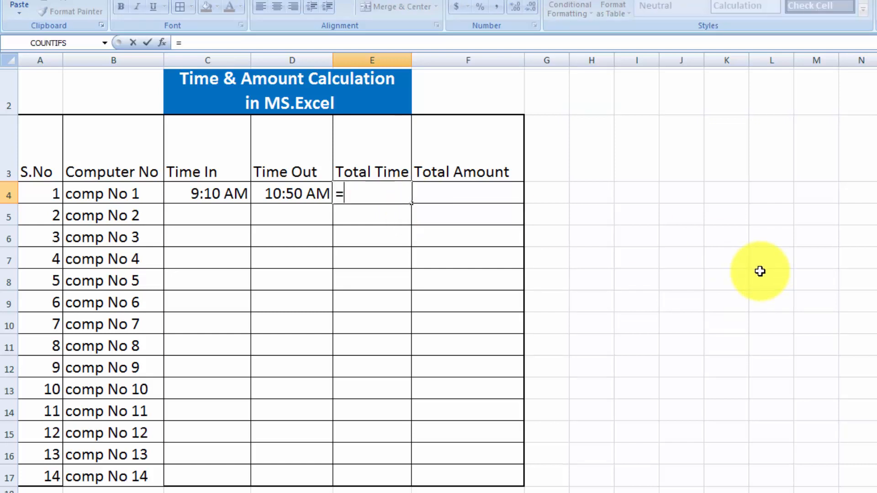
type("D4-")
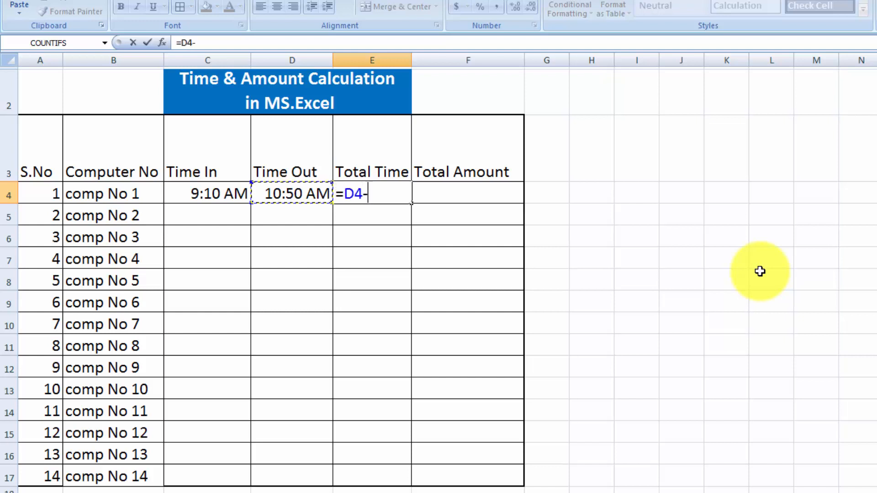
key("Left")
key("Left")
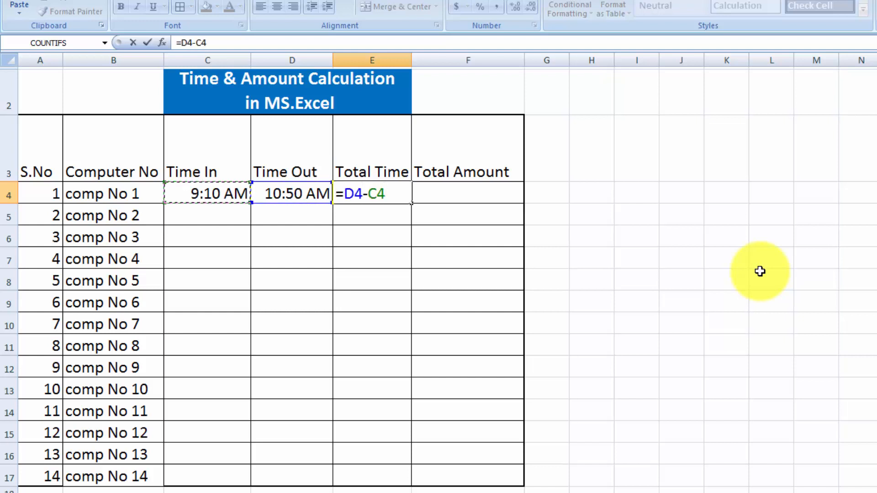
key("Return")
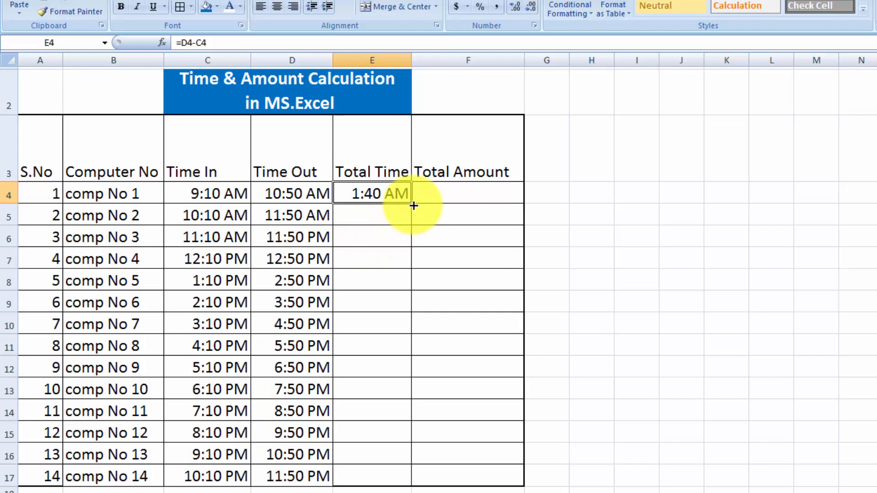
left_click_drag(414, 206, 419, 478)
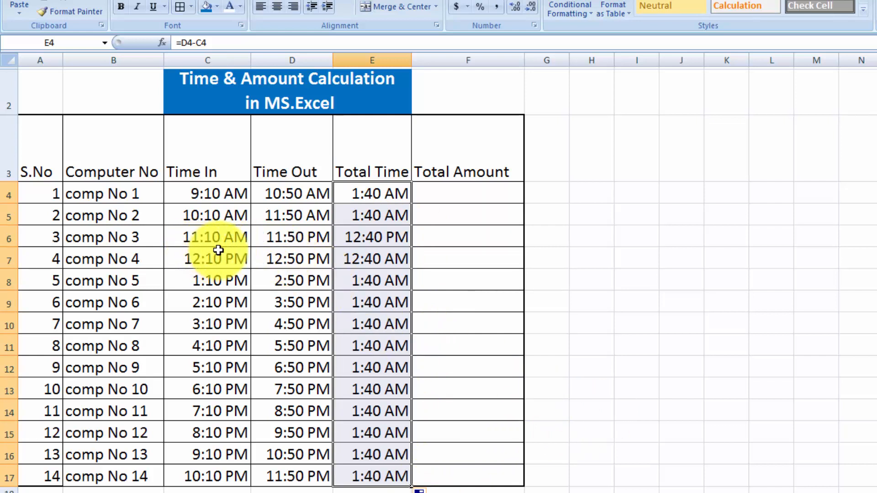
Change the Time Out of comp No 3 in D6 to 1:50 PM.
left_click(282, 239)
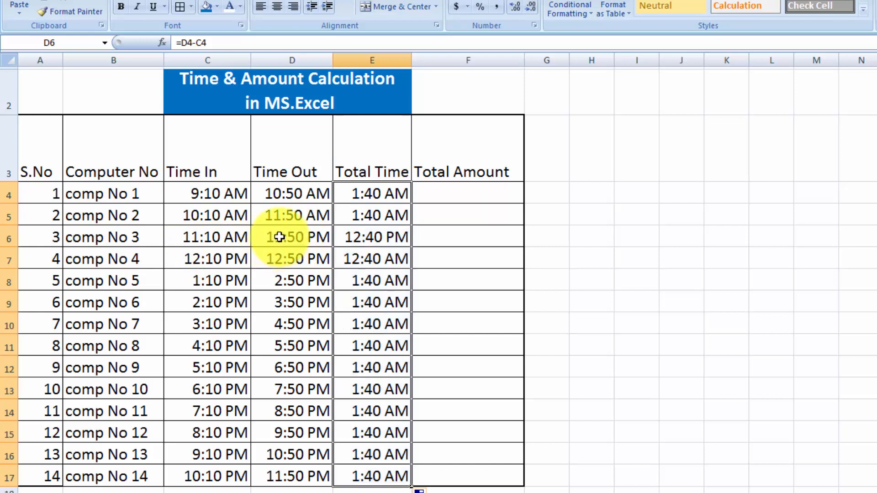
double_click(276, 238)
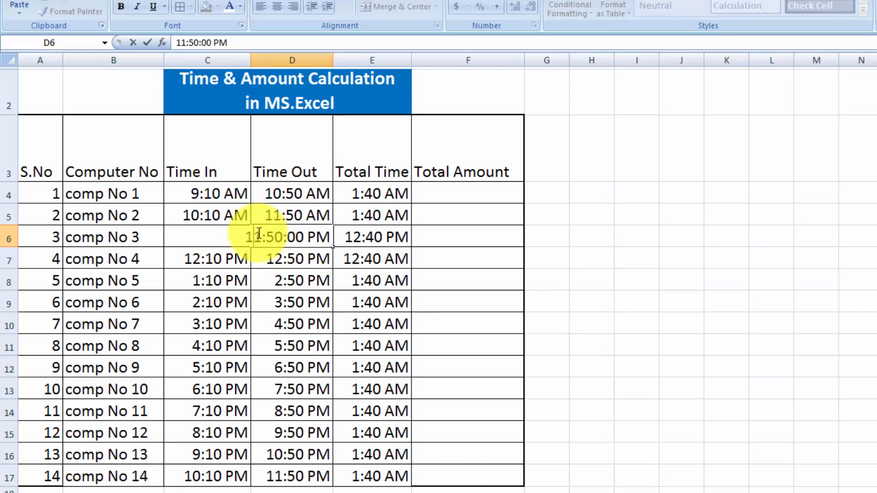
left_click(260, 233)
key("BackSpace")
left_click(280, 280)
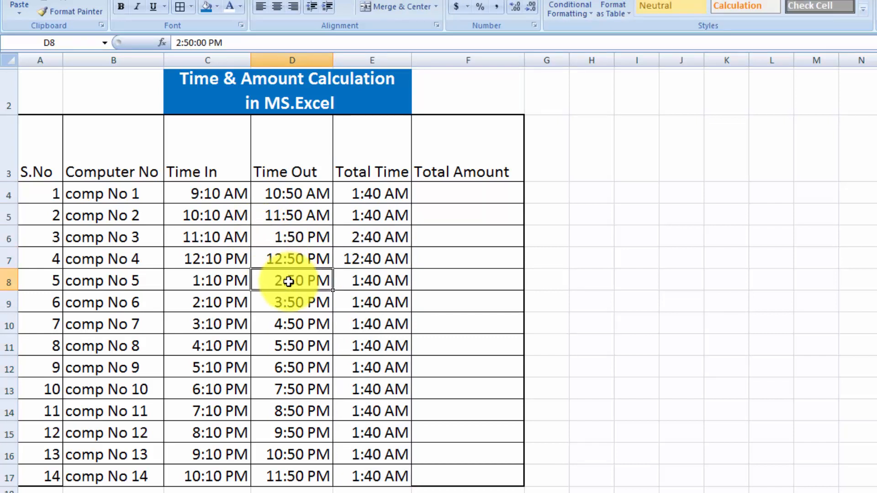
Change the Time Out of comp No 4 in D7 to 2:50 PM.
double_click(273, 258)
left_click(258, 259)
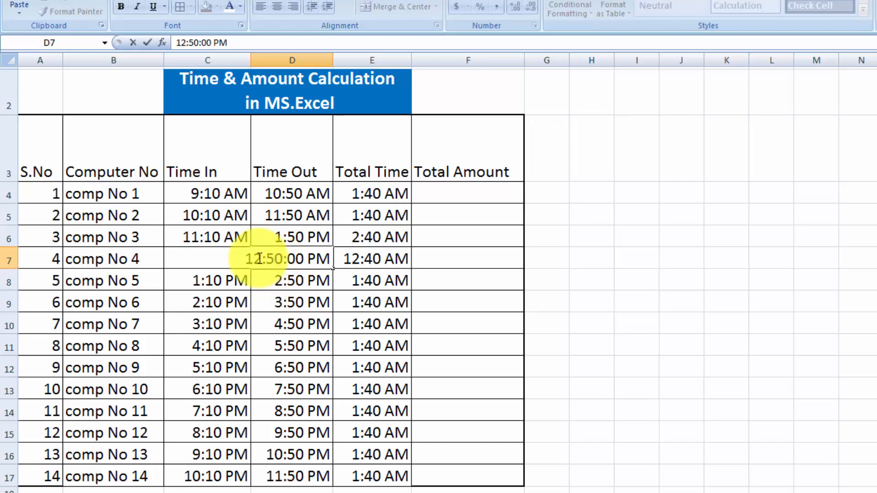
key("BackSpace")
key("BackSpace")
type("2")
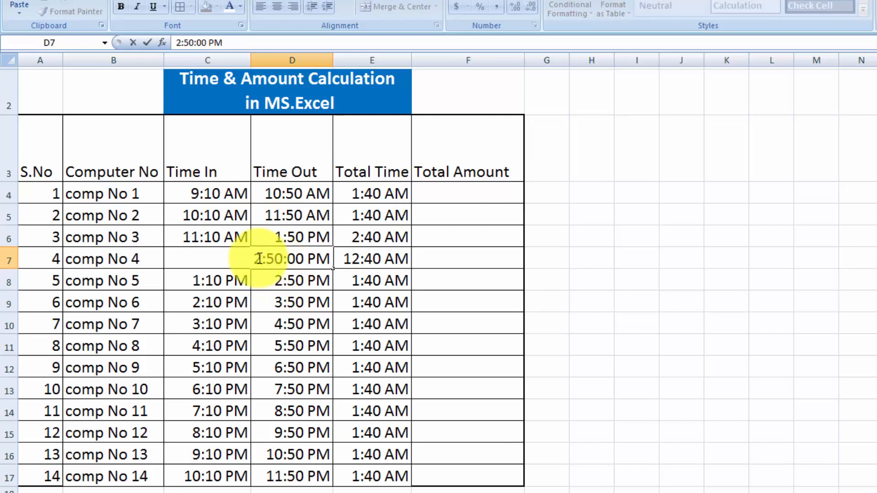
left_click(301, 326)
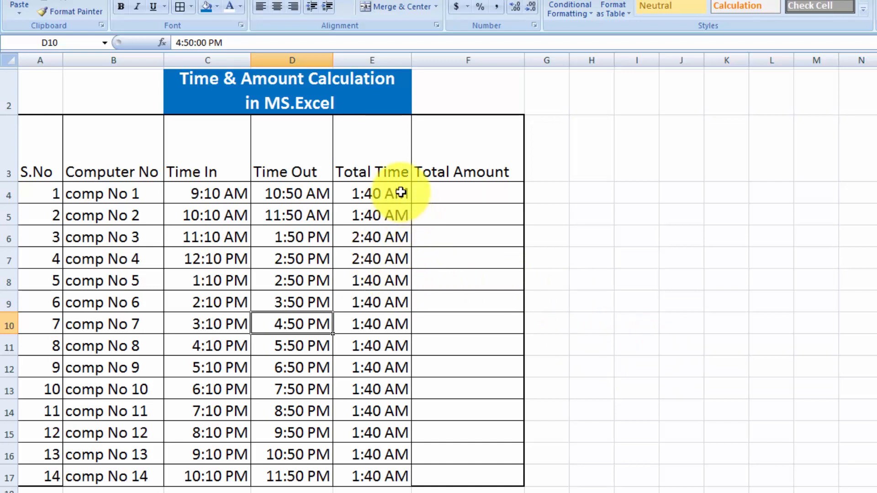
Begin the Total Amount formula in F4 with the hours worked, =(hour(D4-C4).
left_click(484, 198)
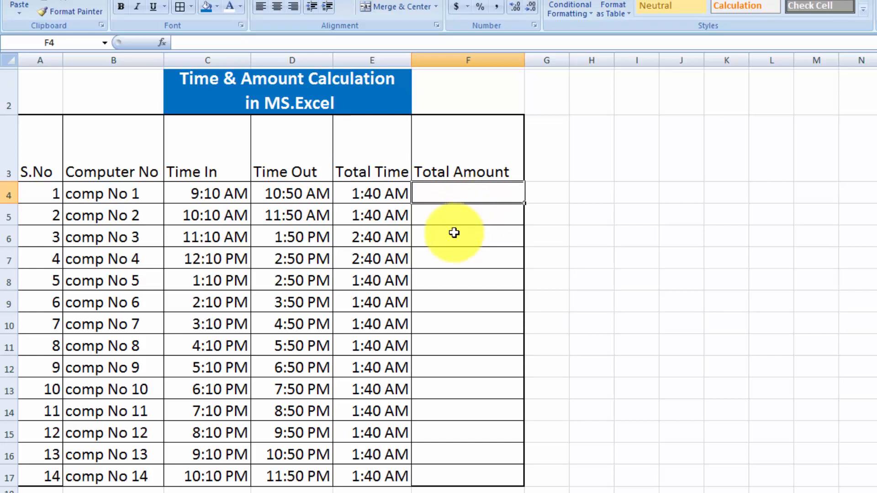
type("=")
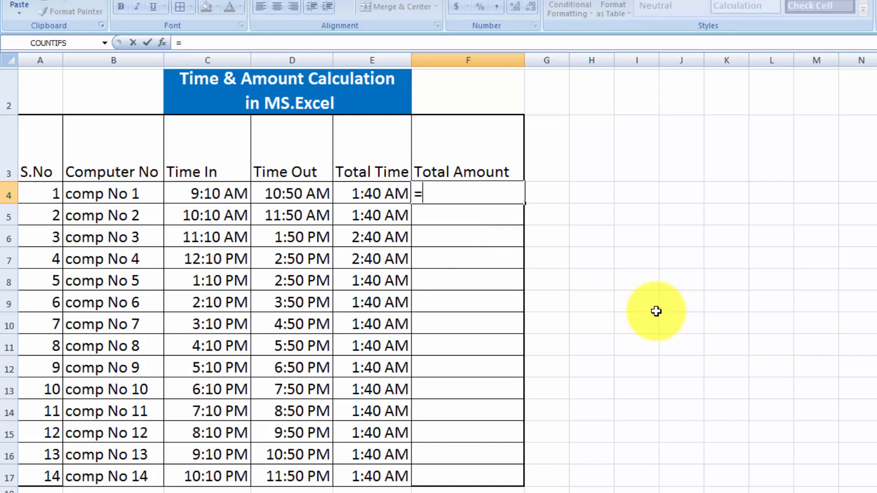
type("(hour")
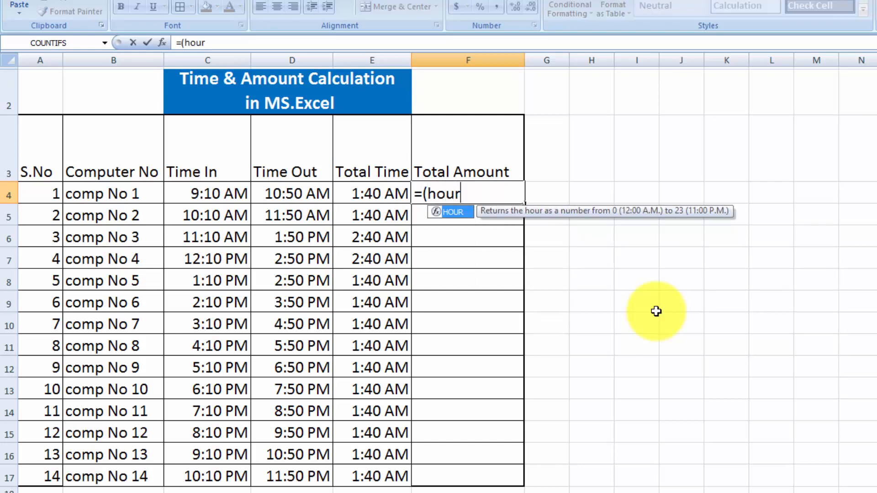
type("(")
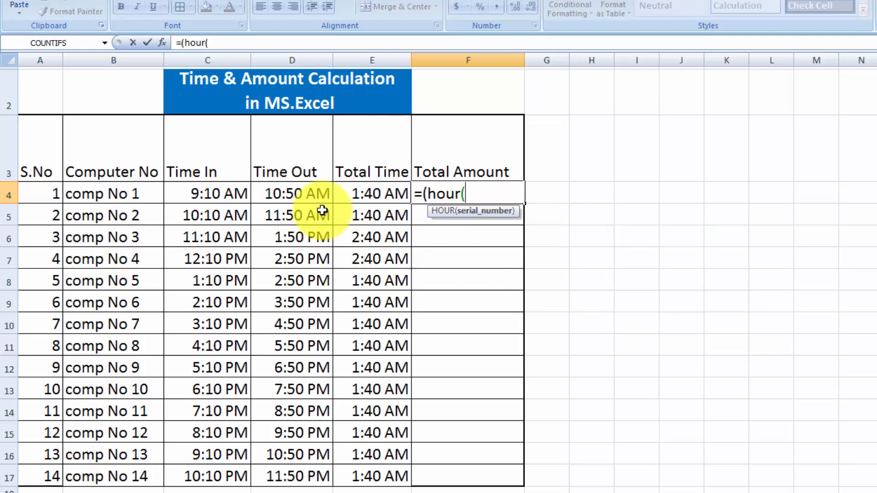
left_click(312, 194)
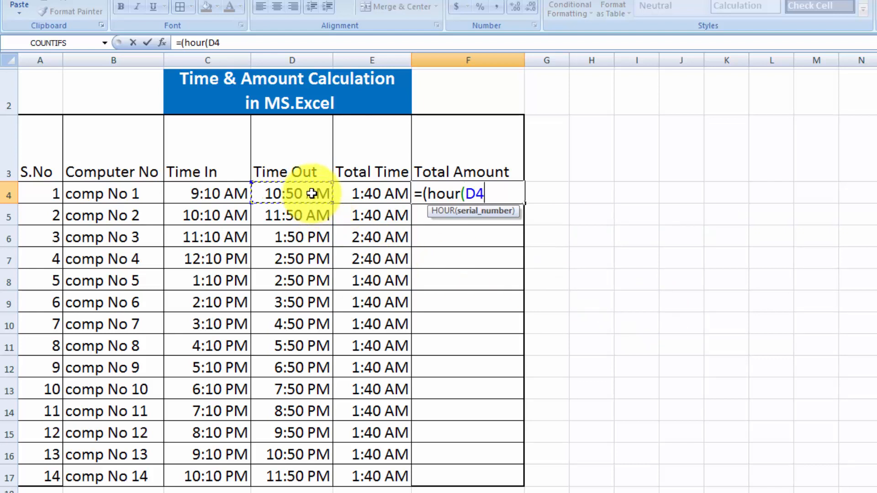
type("-")
left_click(220, 190)
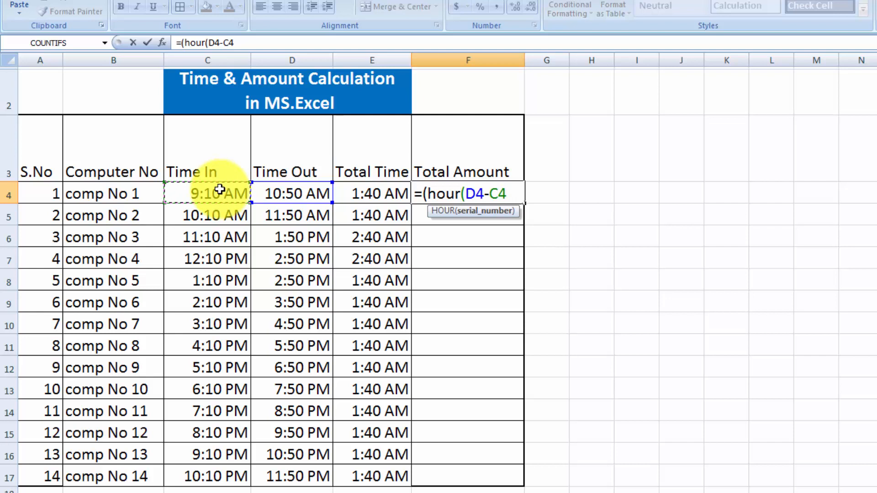
type(")")
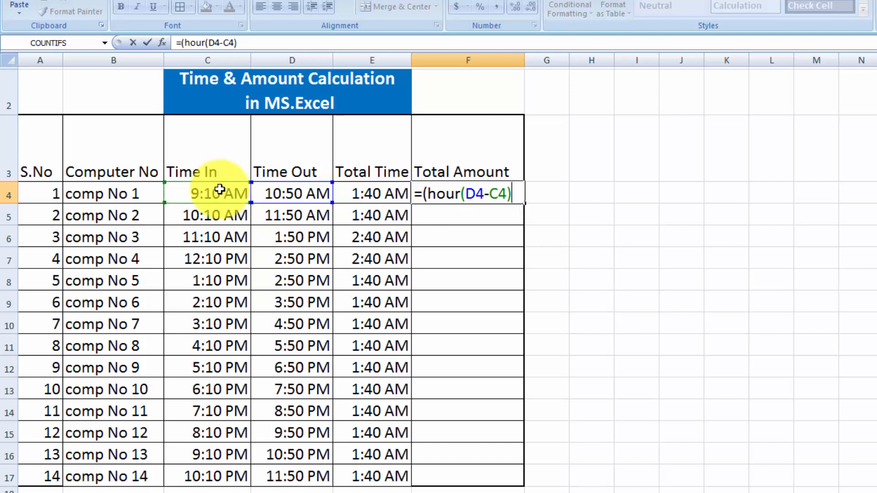
Complete the F4 formula by adding +minute(D4-C4)/60) and multiplying by the rate of 50.
type("+ m")
type("nute")
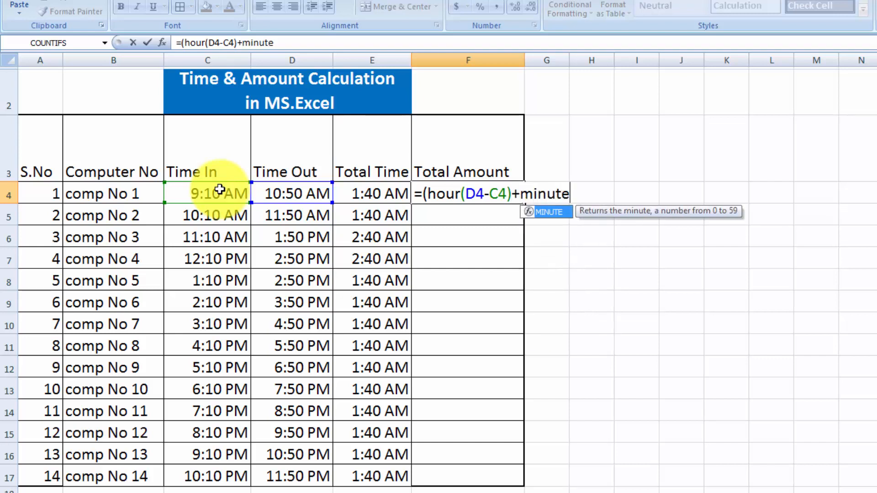
type("(")
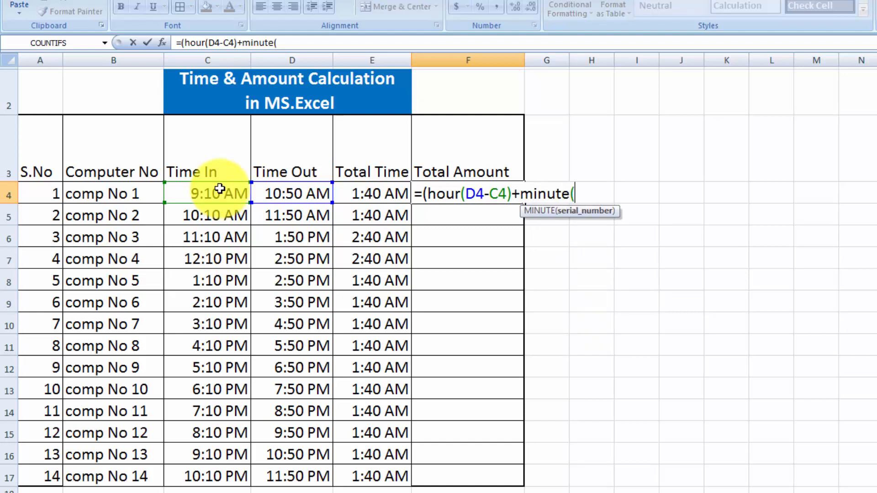
left_click(275, 192)
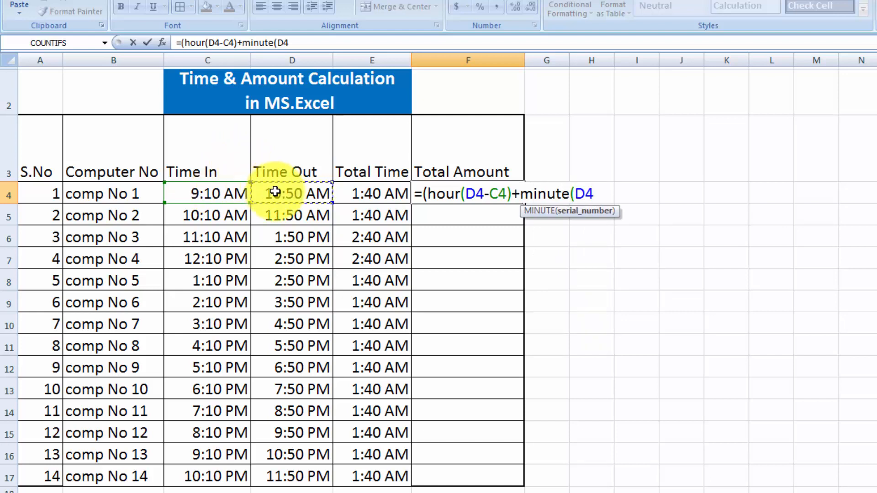
type("-")
left_click(229, 190)
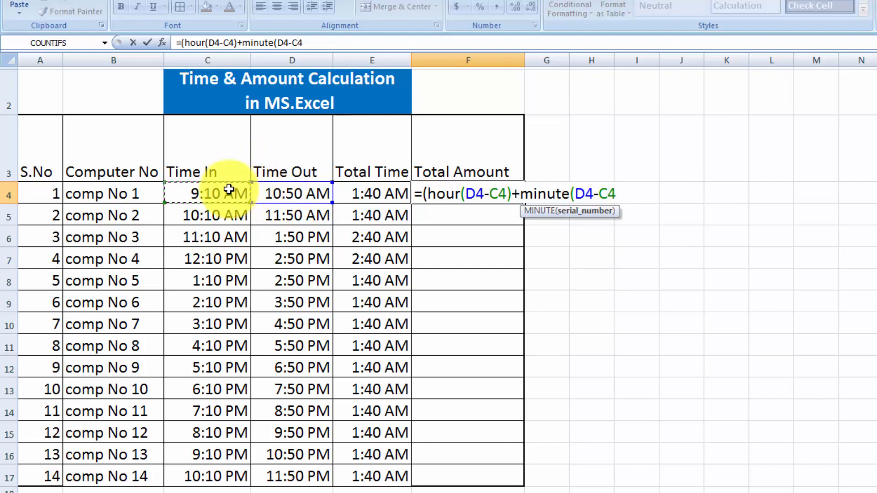
type(")")
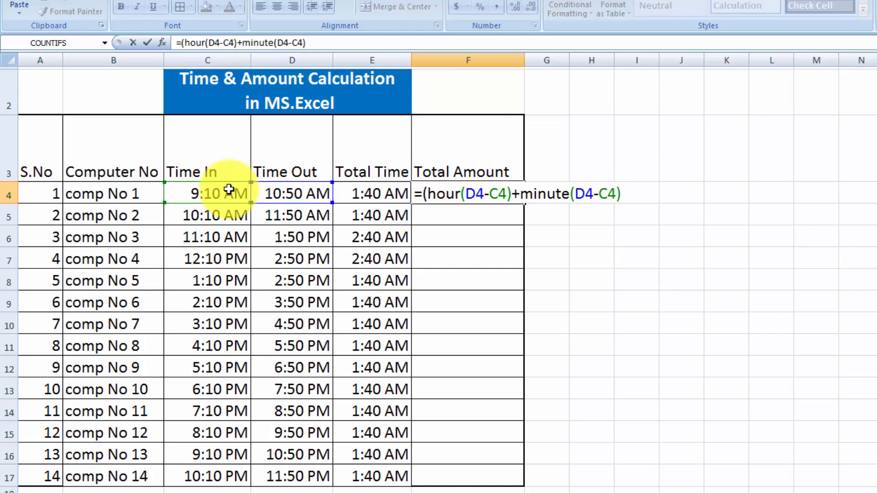
type("/60)")
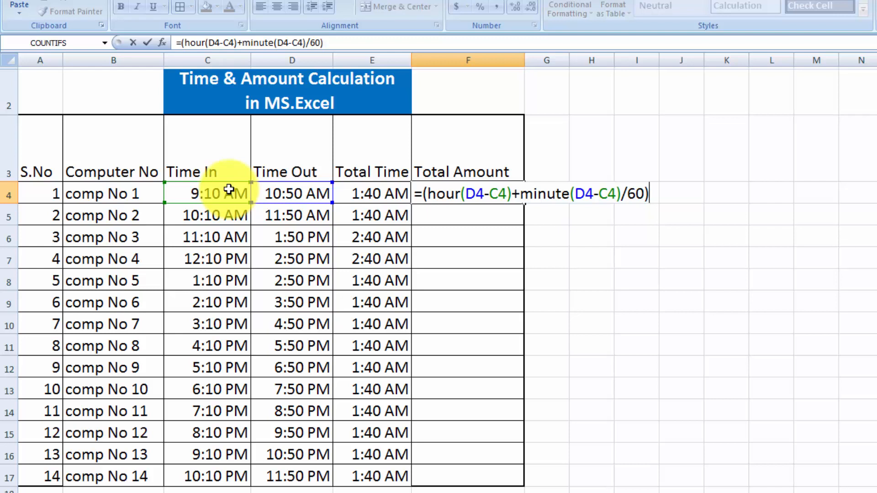
type("*")
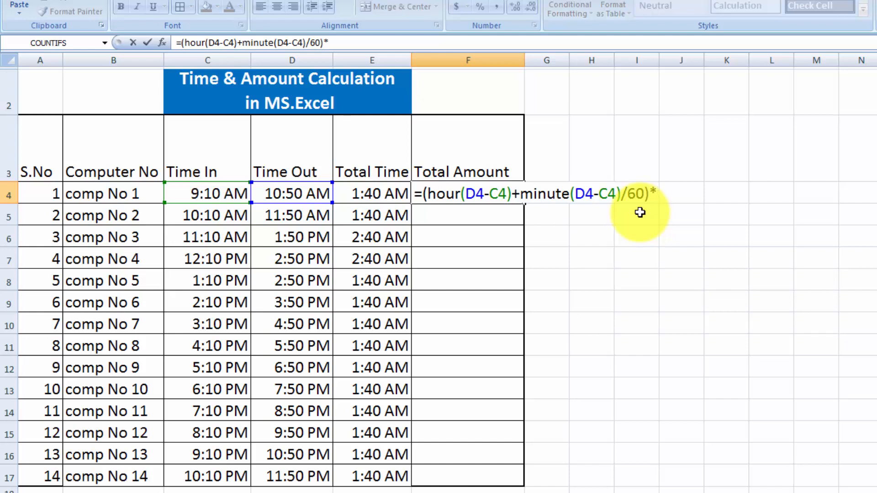
type("50")
key("Return")
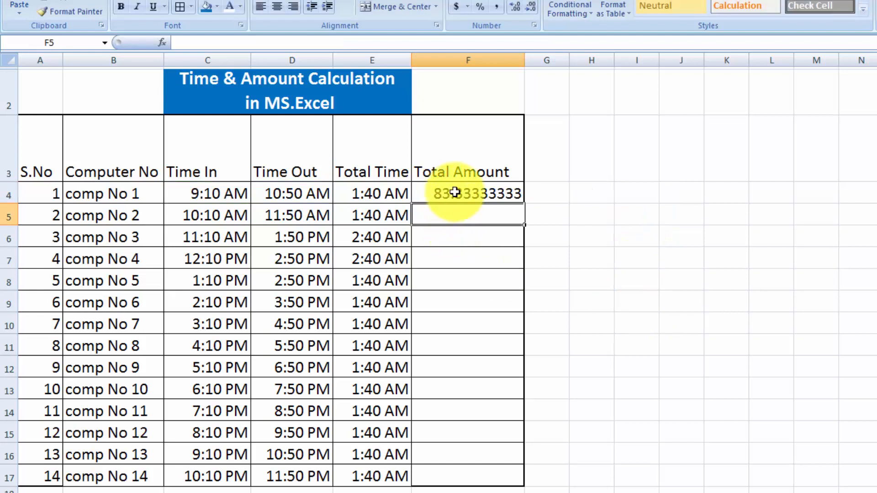
Copy the Total Amount formula from F4 down to F17 and reduce the amounts to two decimal places.
left_click(485, 194)
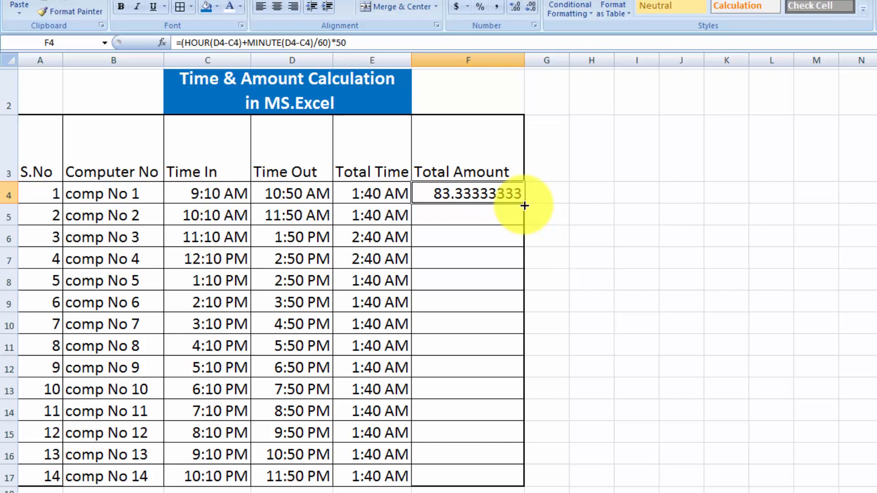
left_click_drag(524, 206, 533, 488)
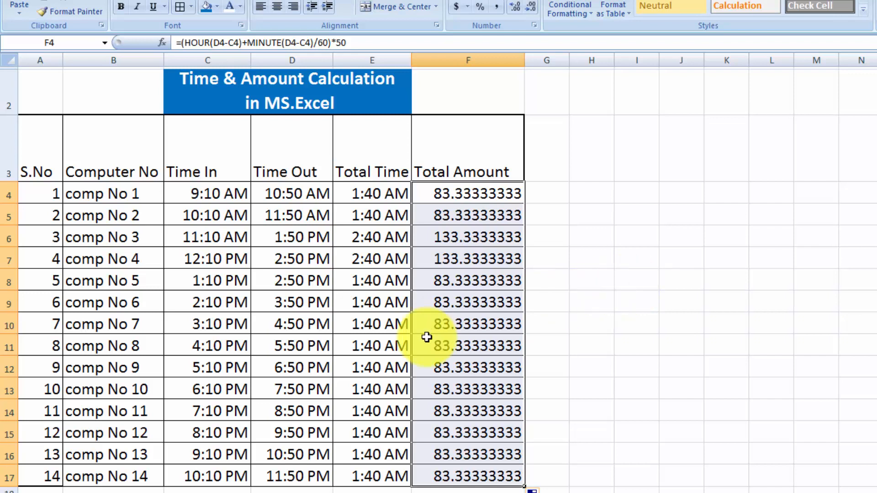
left_click(529, 11)
left_click(529, 11)
left_click(529, 11)
left_click(529, 11)
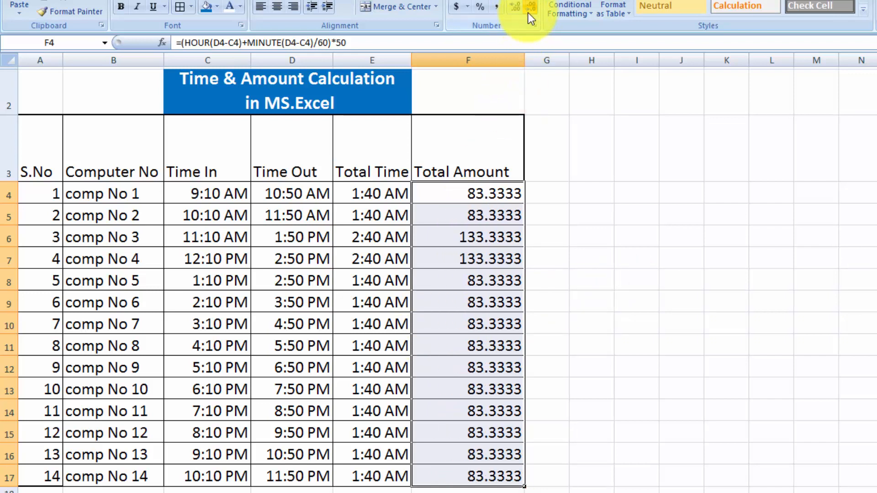
left_click(529, 11)
left_click(529, 11)
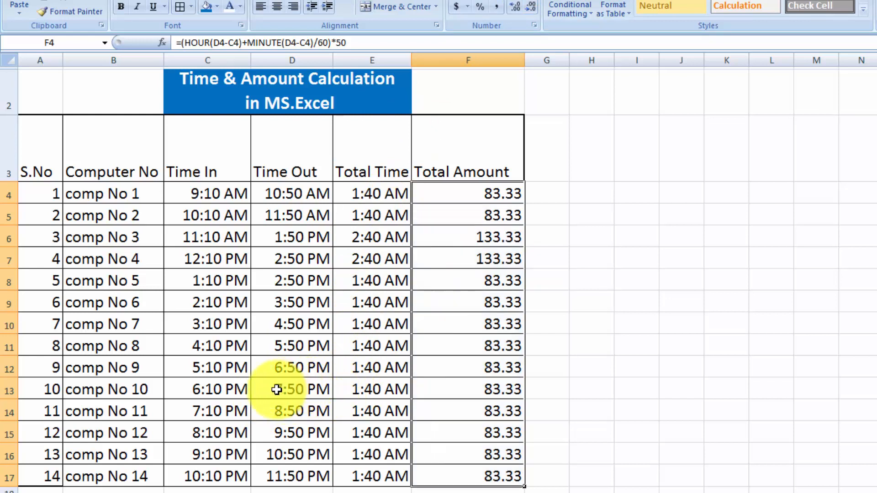
Change the Time Out of comp No 10 in D13 to 8:50 PM.
double_click(294, 388)
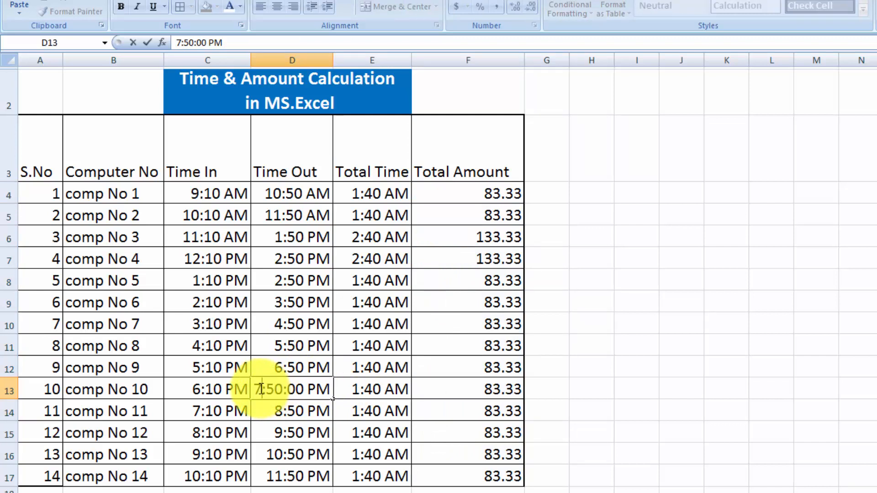
key("BackSpace")
type("8")
key("Tab")
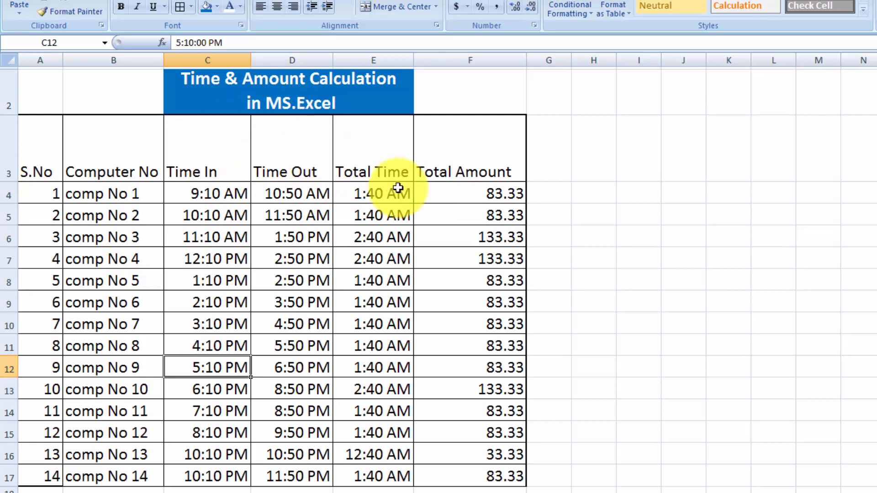
Review the Total Amount formula in F4, from the hour and minute parts to the multiplication by the rate.
left_click(475, 195)
double_click(475, 195)
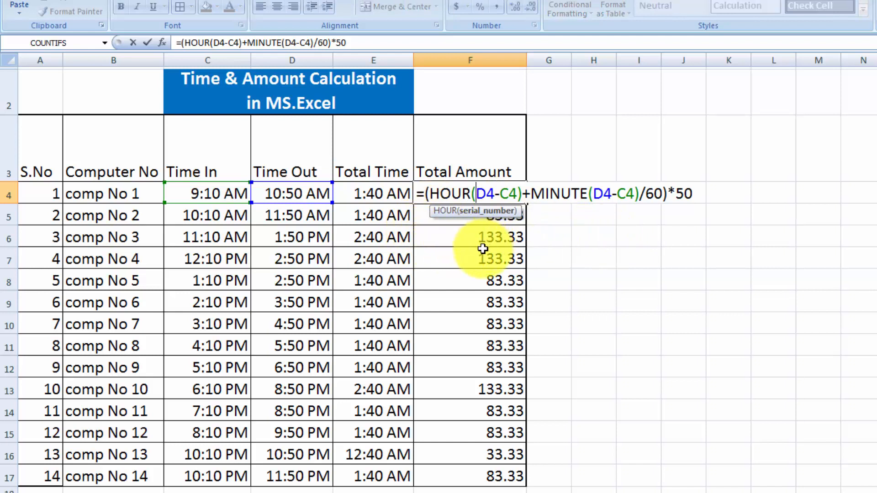
left_click(477, 195)
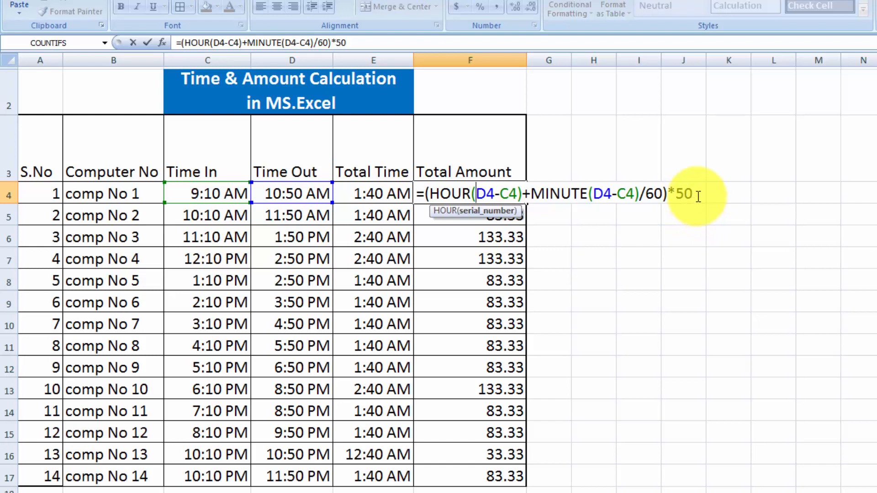
left_click(698, 197)
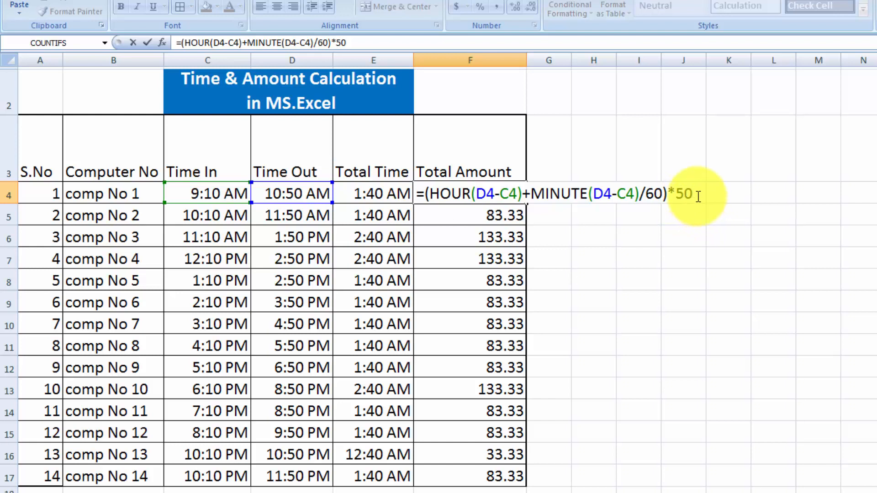
key("Return")
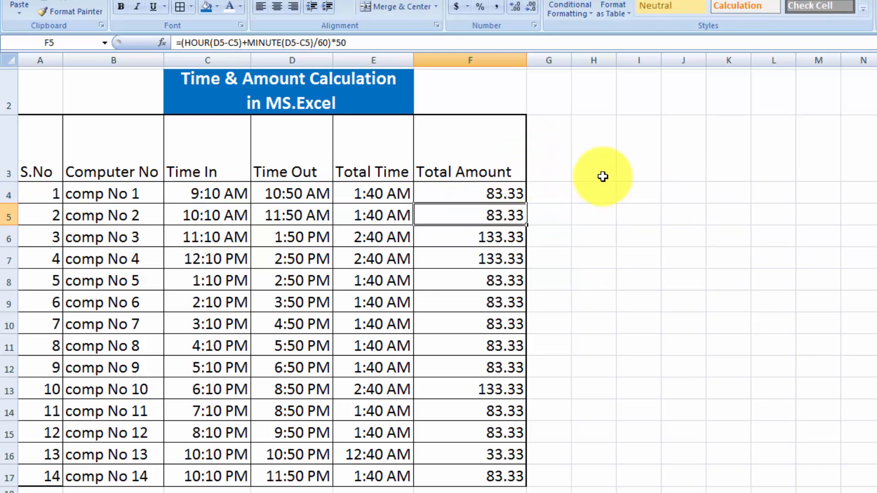
Extend the Total Time header in E3 with the word "consumed" on a second line within the cell.
double_click(410, 171)
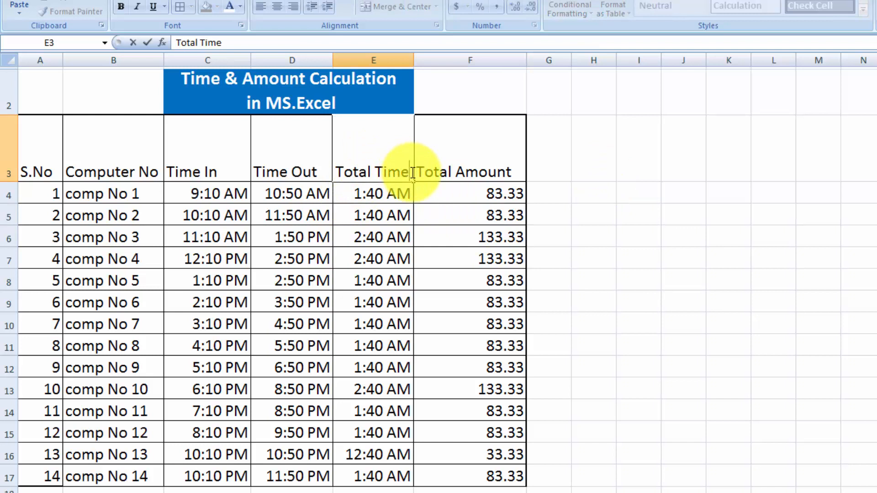
key("Return")
key("Delete")
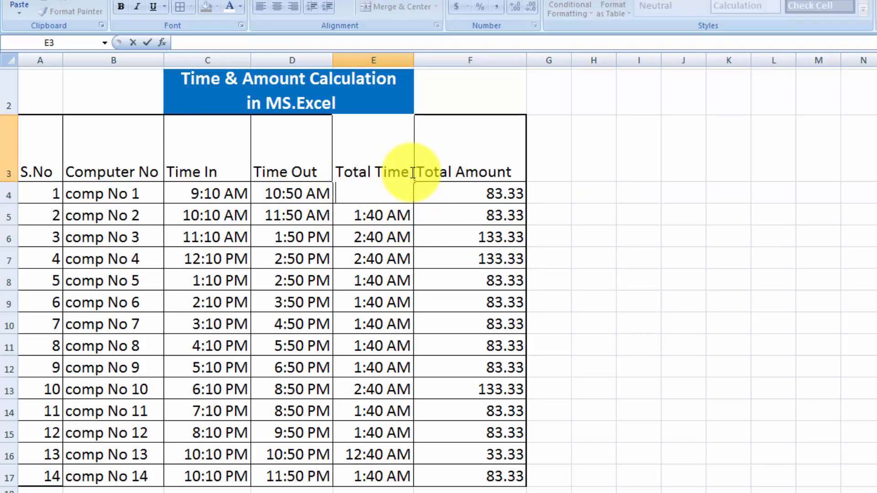
type("consumed")
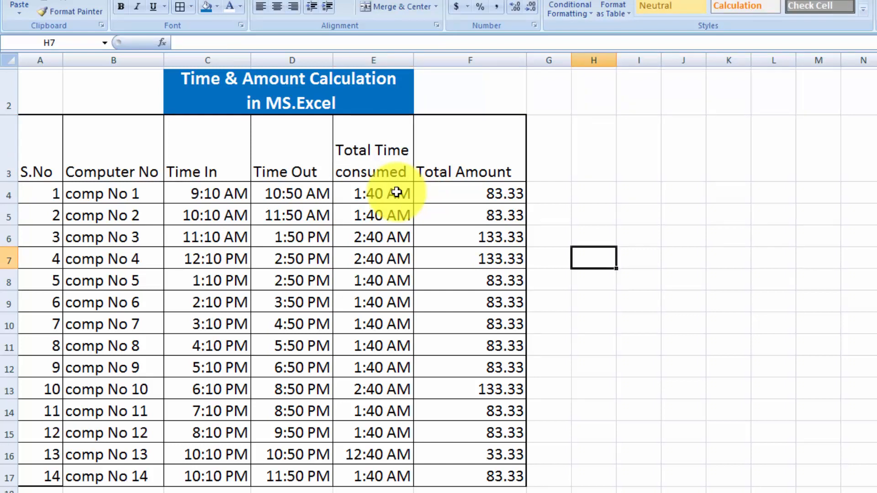
Format the total times in E4:E17 with the custom number format h:mm.
left_click_drag(396, 192, 397, 473)
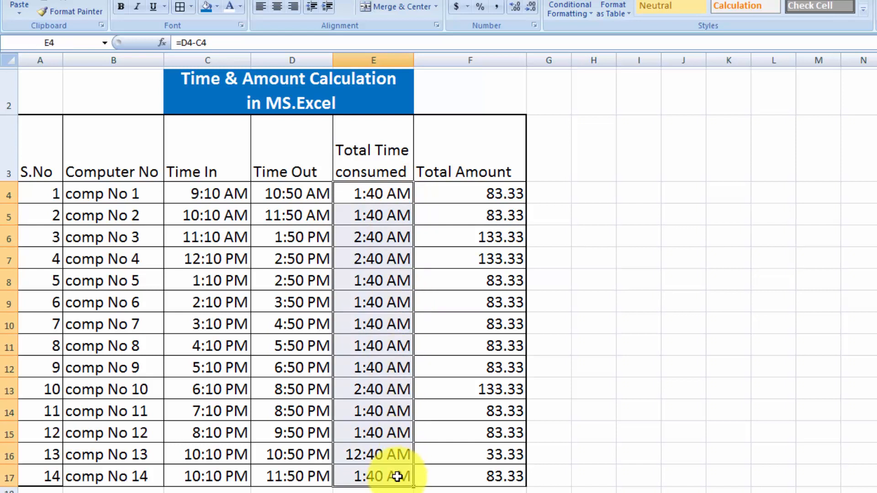
right_click(366, 274)
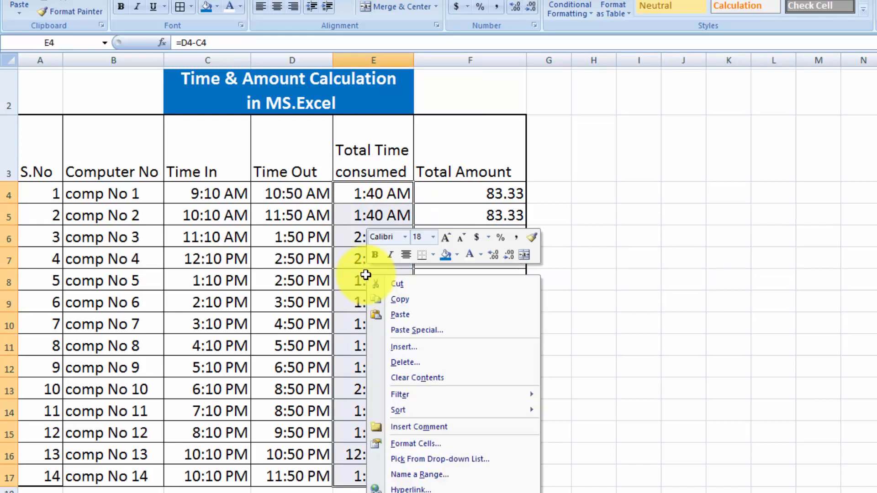
left_click(404, 441)
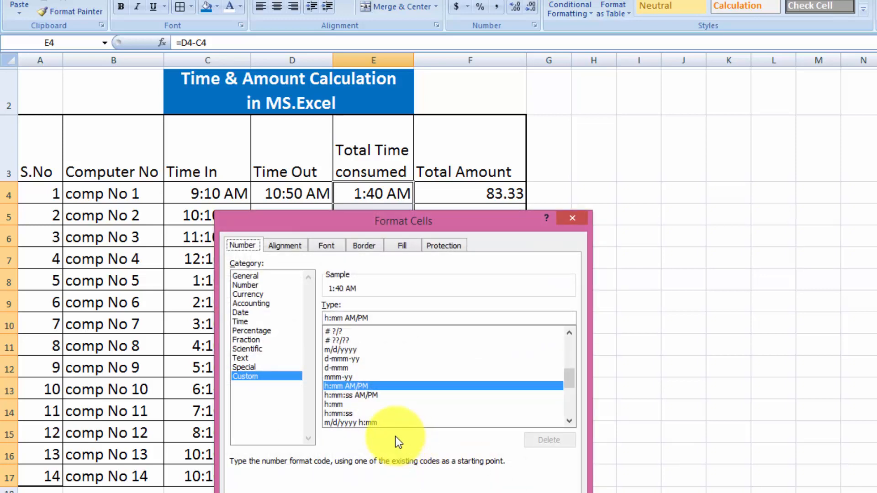
left_click(363, 406)
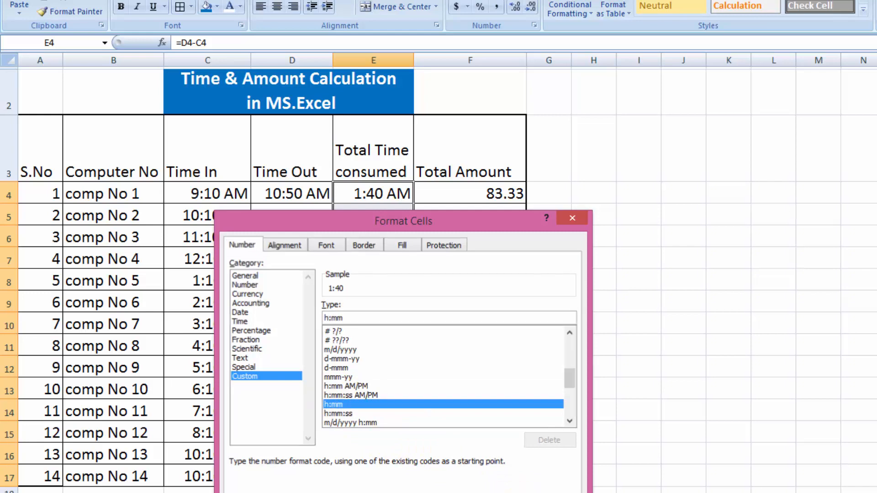
key("Return")
left_click(707, 370)
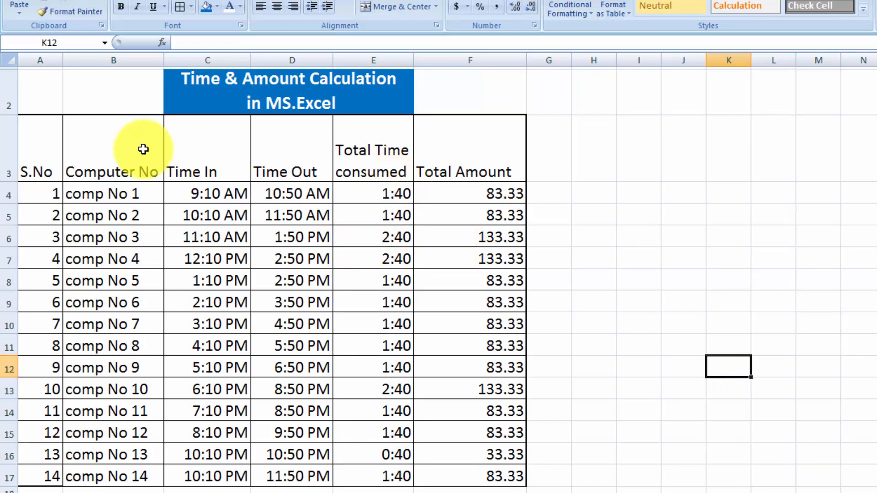
Center the header cells A3:F3 horizontally and vertically and make their text bold.
left_click(47, 158)
left_click_drag(47, 158, 445, 158)
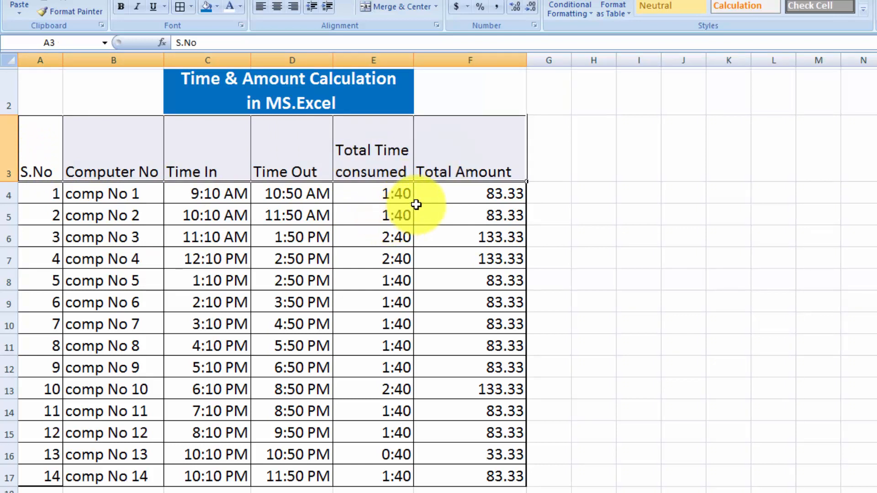
left_click(279, 10)
left_click(277, 1)
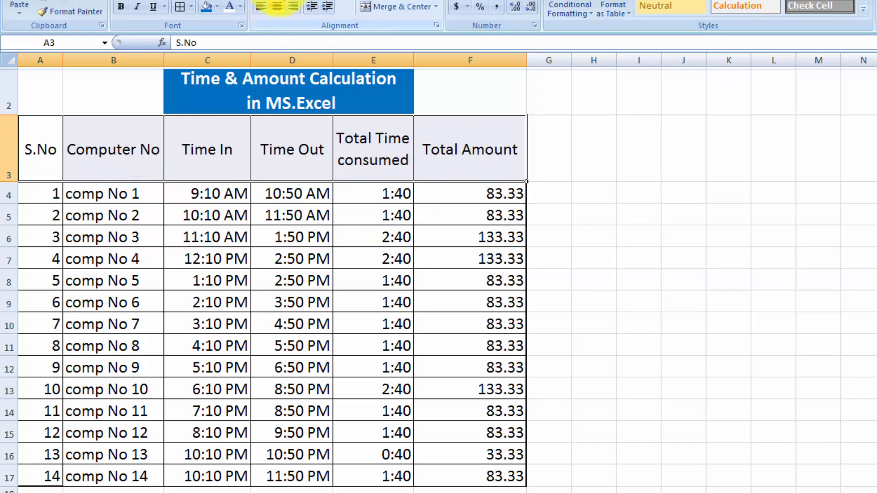
left_click(127, 7)
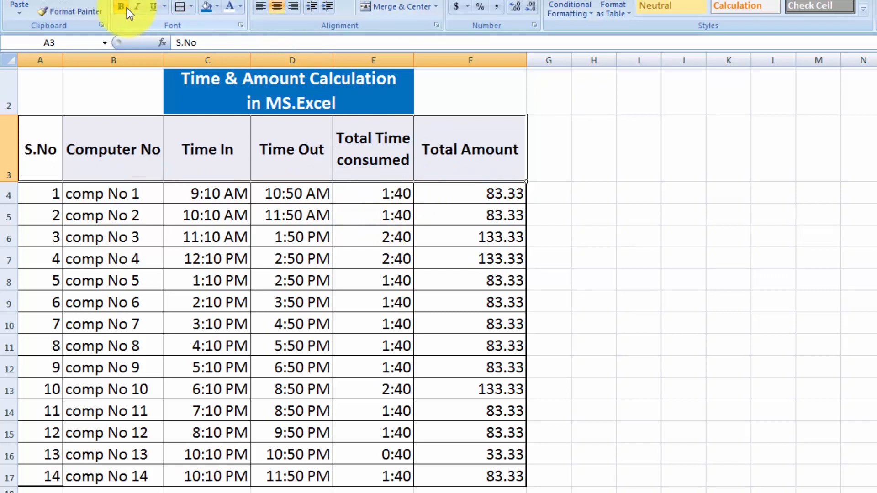
Fill the header row A3:F3 with light blue and set its font color to white.
left_click(207, 13)
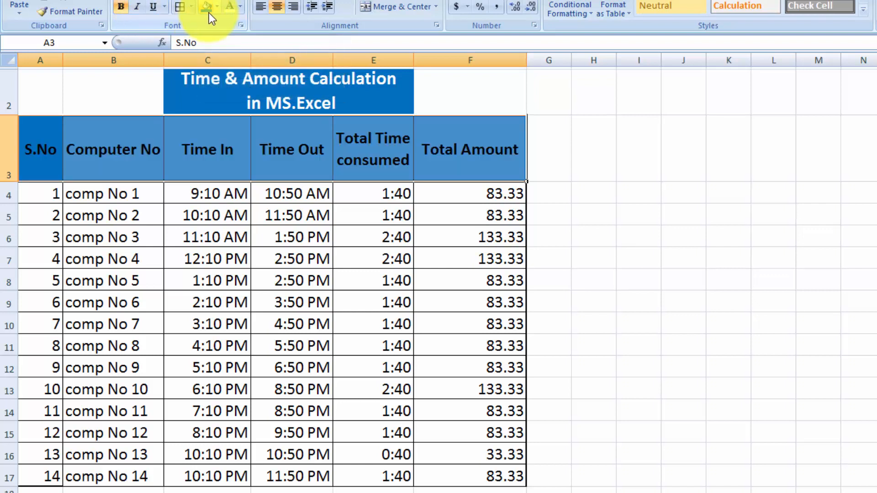
left_click(217, 11)
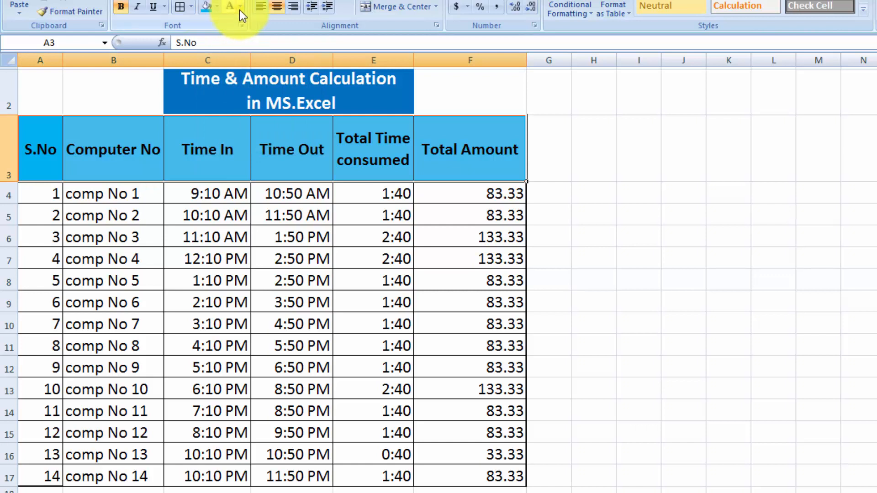
left_click(227, 10)
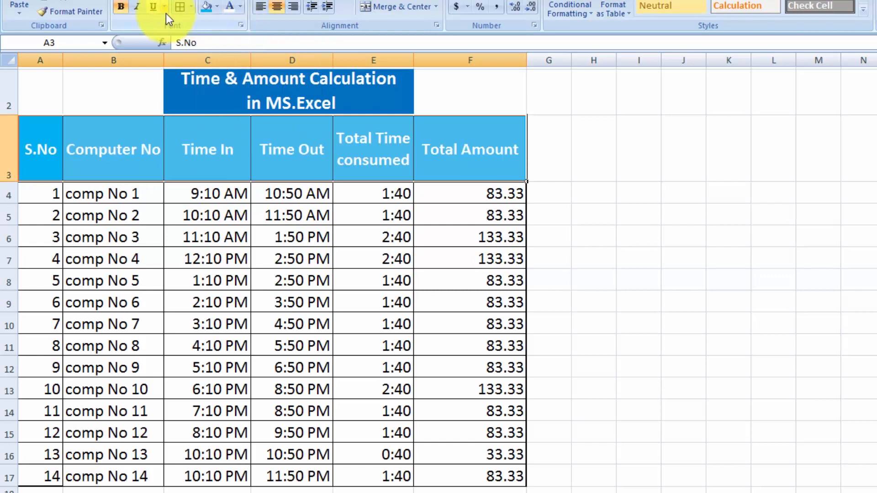
Underline the header text in A3:F3, keeping it bold.
left_click(125, 11)
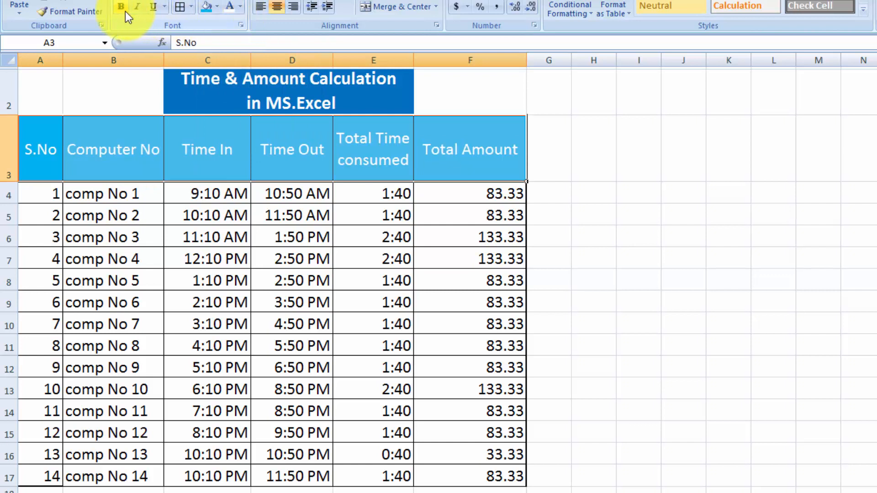
left_click(151, 8)
left_click(729, 214)
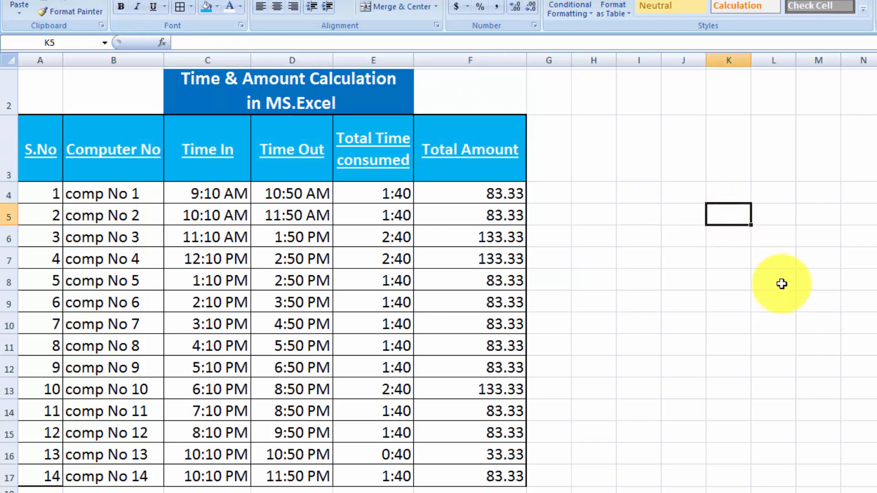